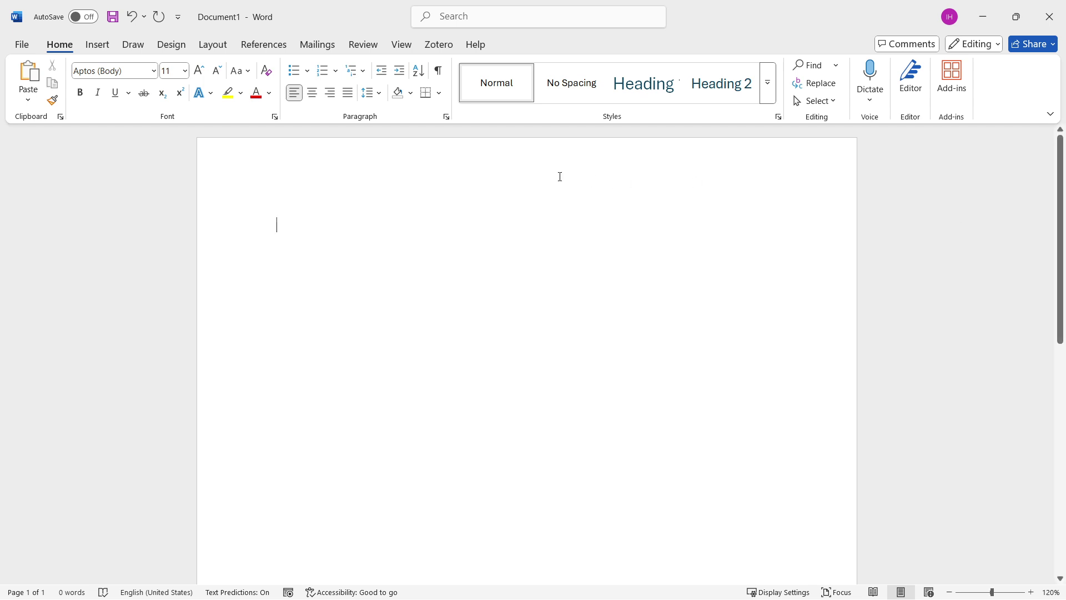
Bring the Zotero library, showing the Kellmann overtraining article, to the front.
{"action": "left_click", "coordinate": [673, 586]}
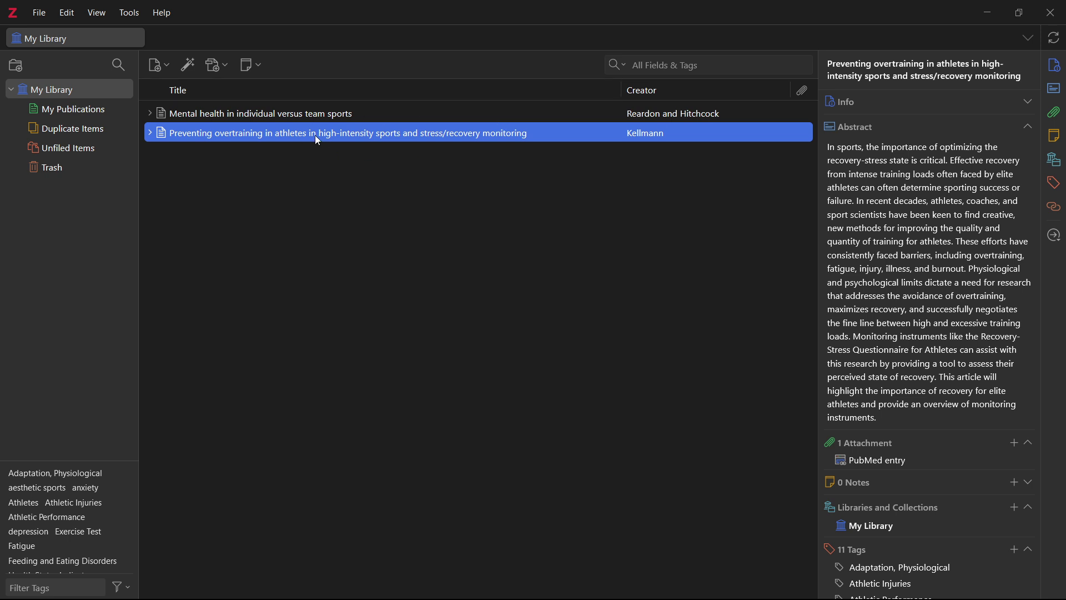
Look over the Mental health and Kellmann overtraining articles, then go back to Word.
{"action": "left_click", "coordinate": [320, 121]}
{"action": "left_click", "coordinate": [338, 134]}
{"action": "left_click", "coordinate": [702, 586]}
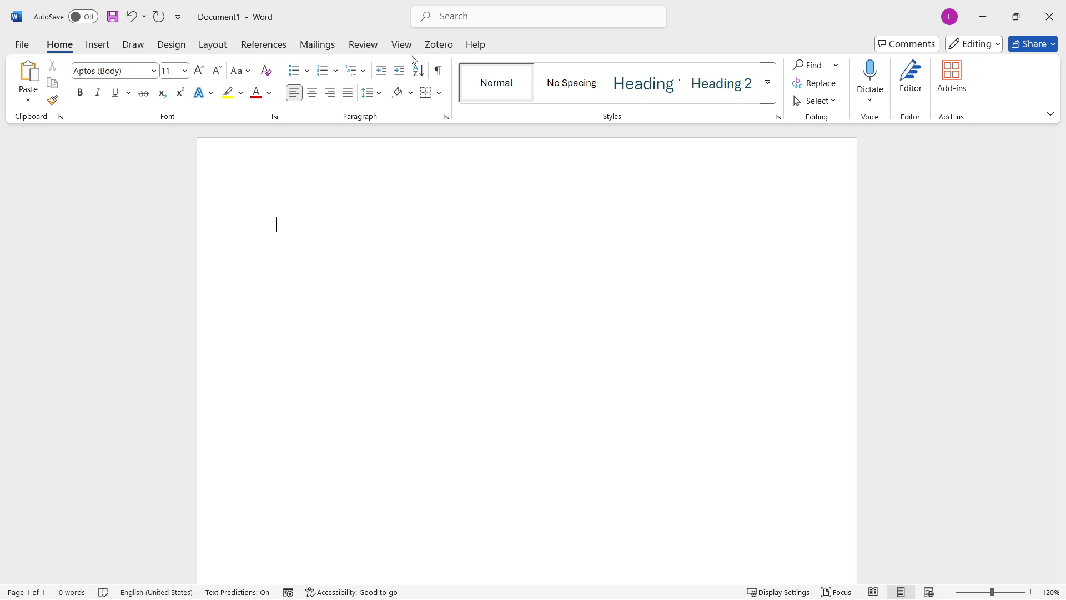
Show the Zotero ribbon tab with its citation and bibliography tools.
{"action": "left_click", "coordinate": [439, 45]}
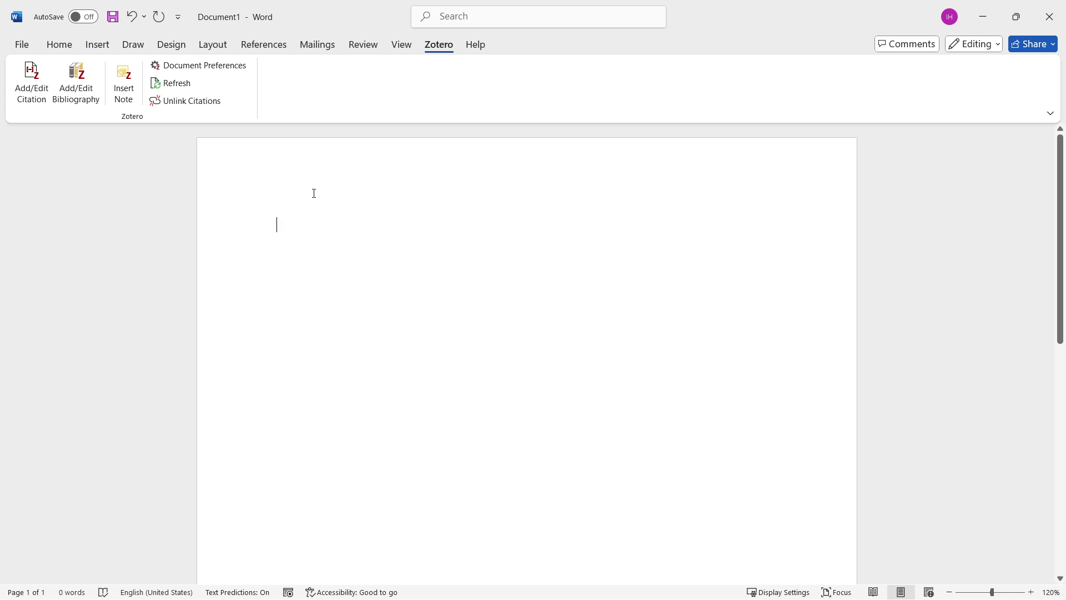
{"action": "type", "text": "Written by"}
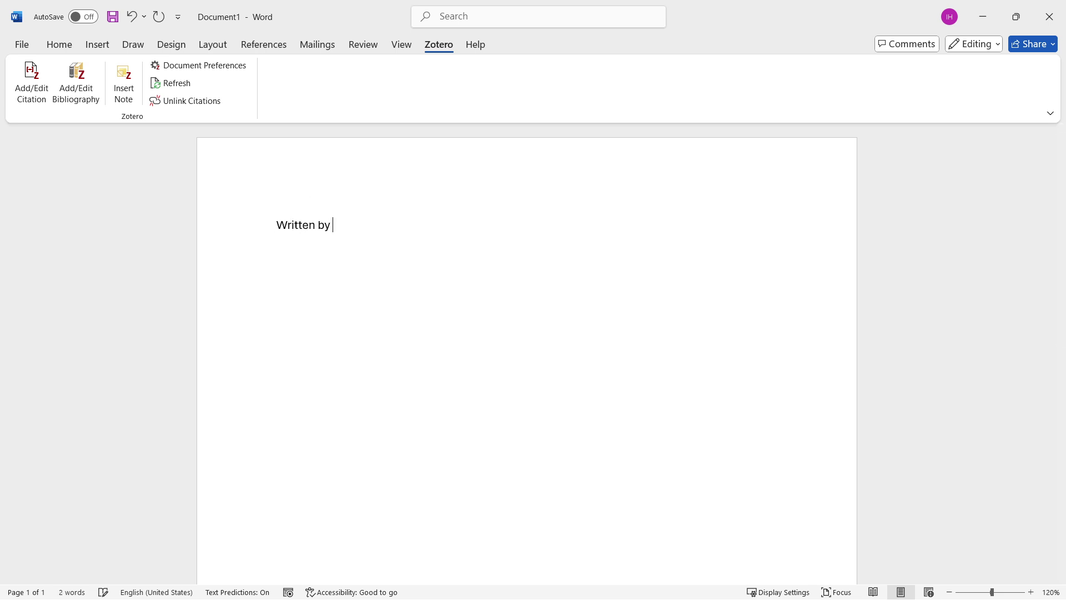
Try a Kellmann 2010 citation after 'Written by' and delete the unfinished placeholder.
{"action": "left_click", "coordinate": [33, 89]}
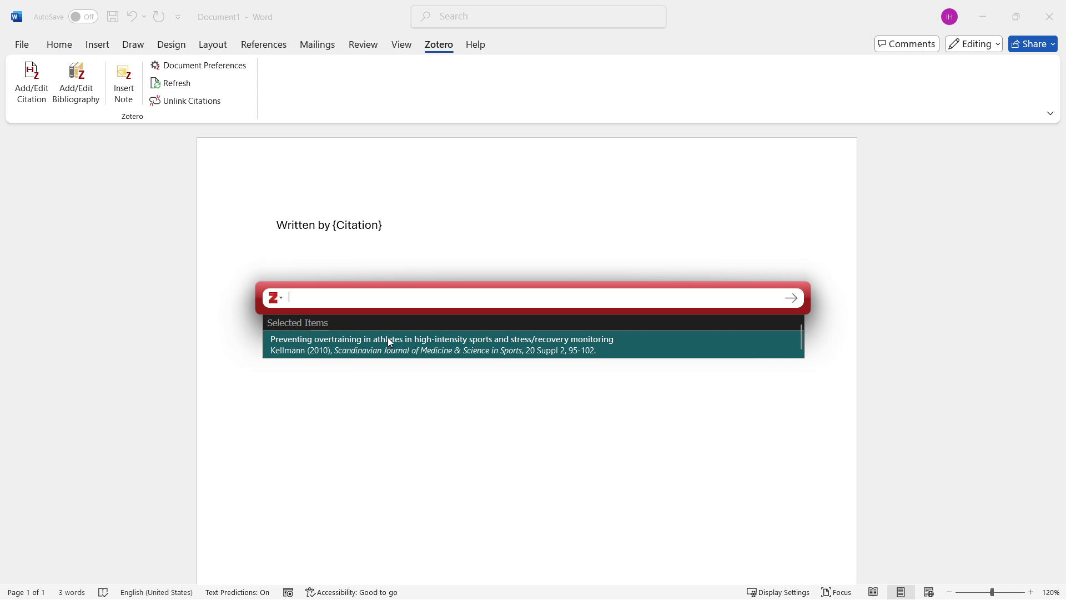
{"action": "left_click", "coordinate": [733, 256]}
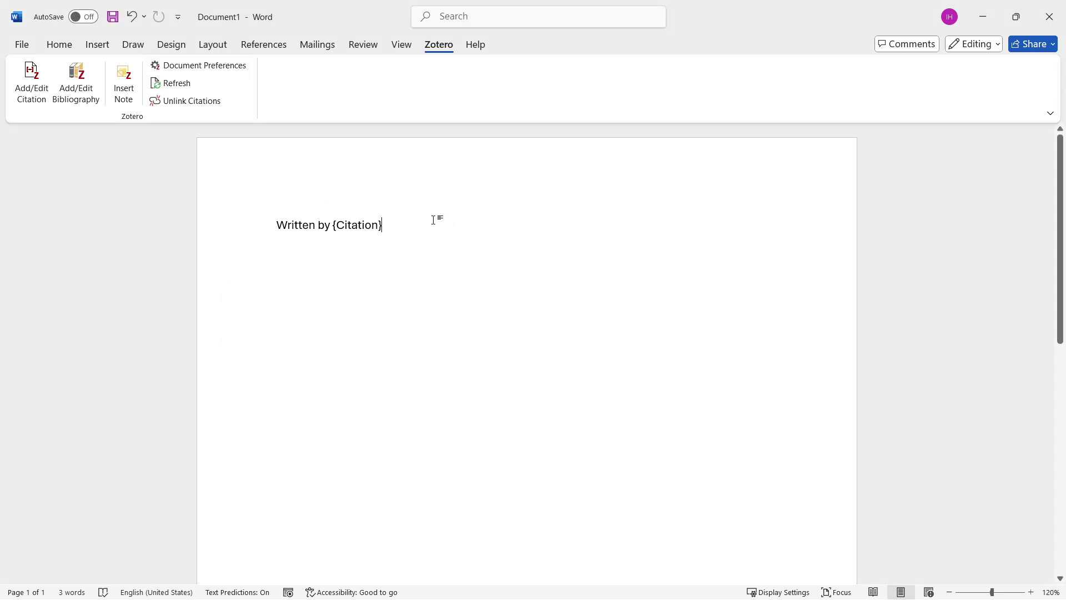
{"action": "left_click", "coordinate": [326, 233]}
{"action": "key", "text": "Delete"}
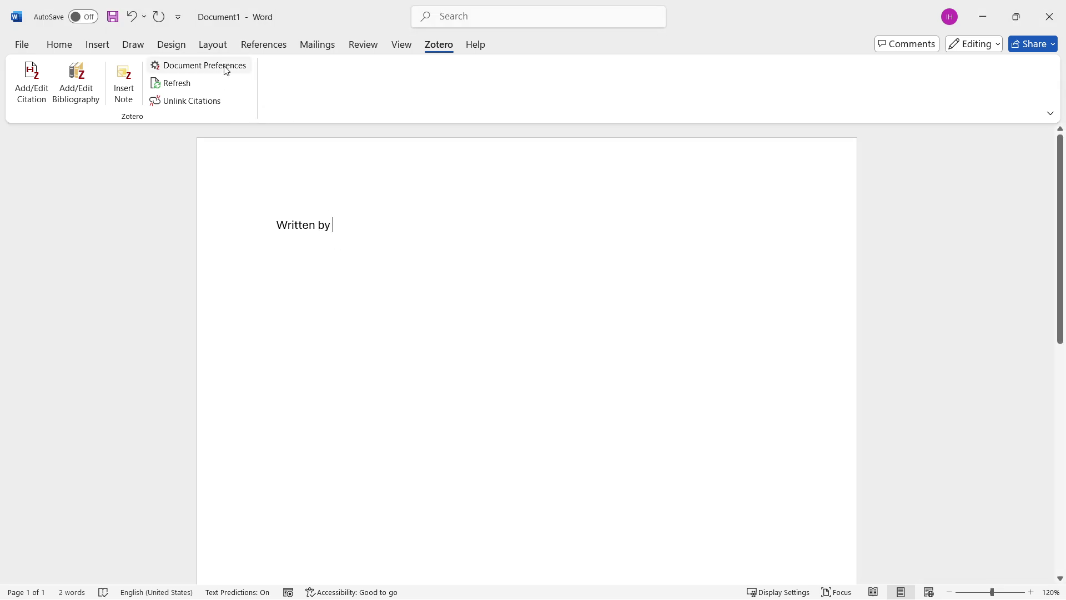
{"action": "left_click", "coordinate": [467, 340]}
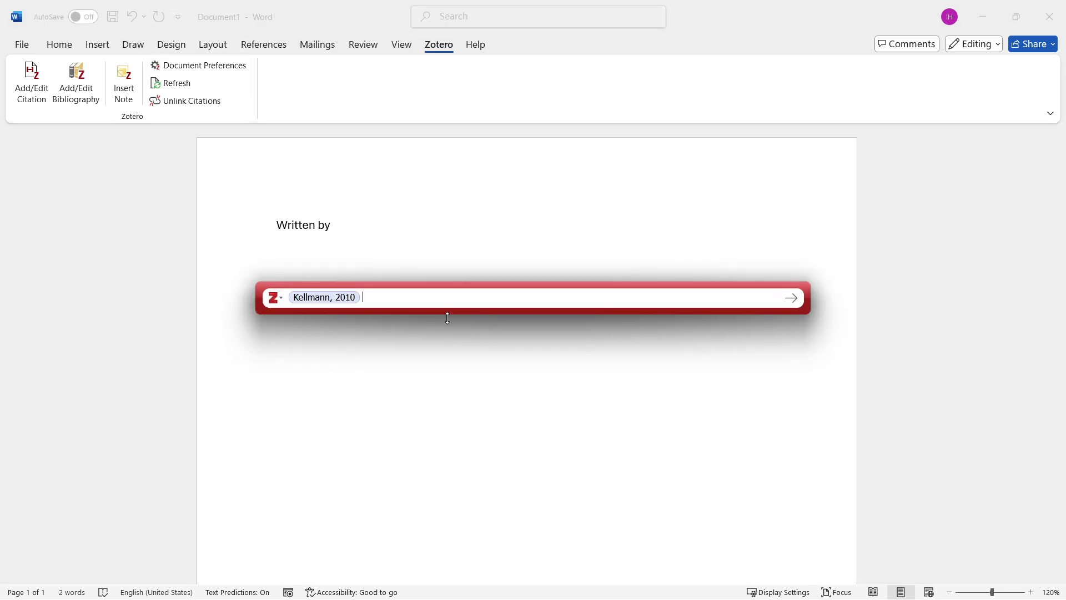
{"action": "left_click", "coordinate": [789, 297]}
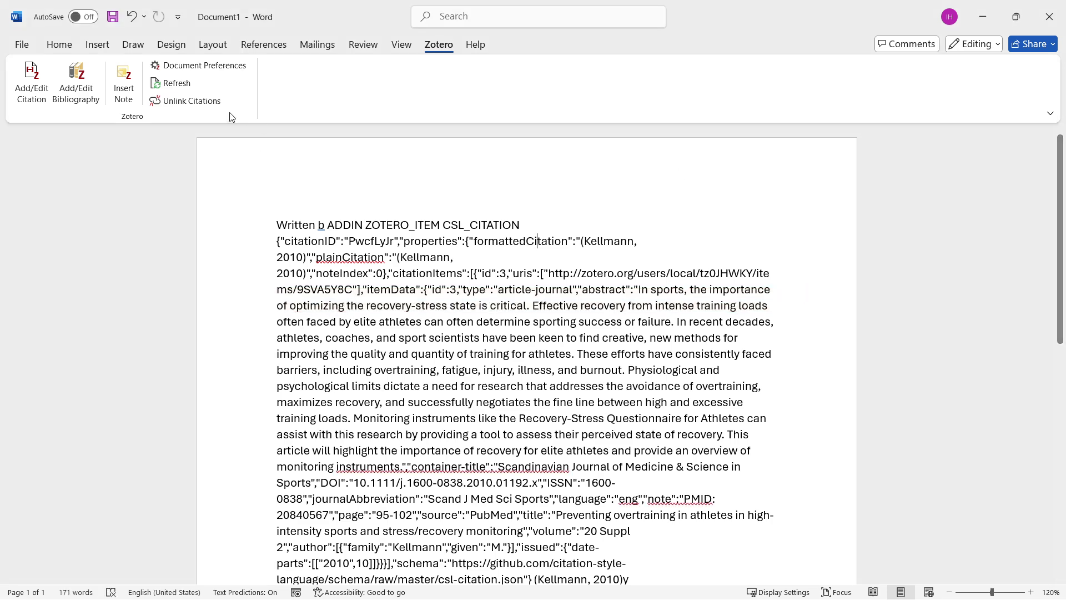
Set the document's citation style to APA 7th edition.
{"action": "left_click", "coordinate": [208, 66]}
{"action": "left_click_drag", "start_coordinate": [632, 106], "coordinate": [621, 114]}
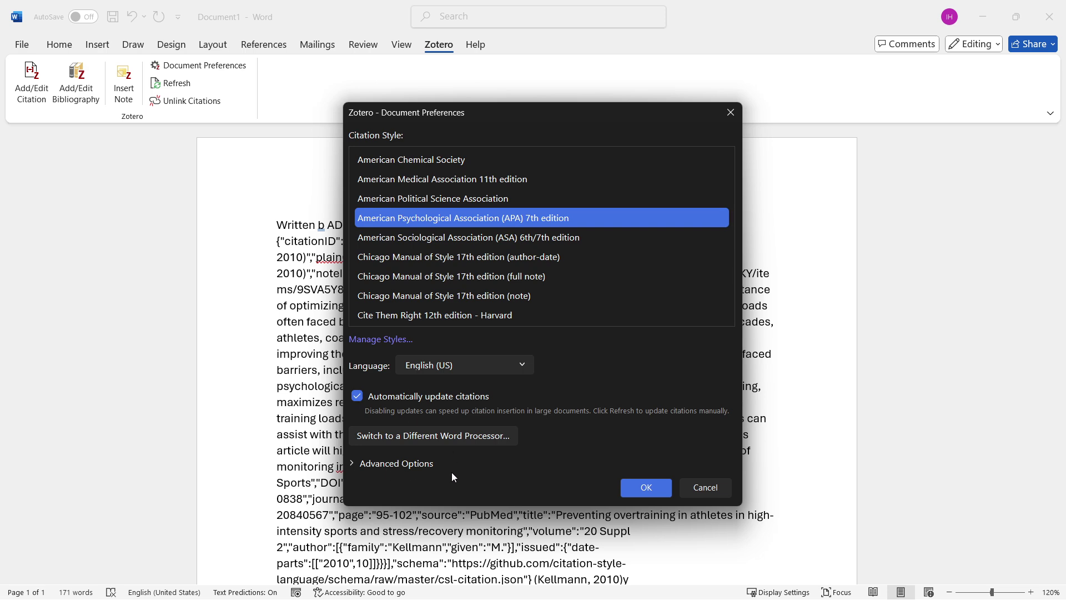
{"action": "left_click", "coordinate": [649, 488]}
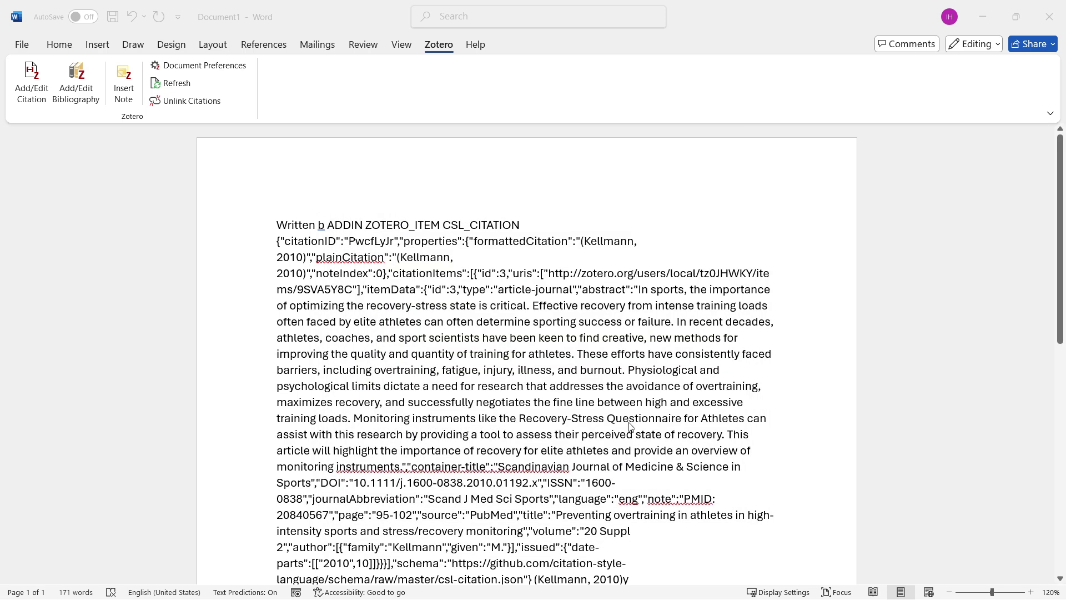
{"action": "left_click", "coordinate": [402, 231]}
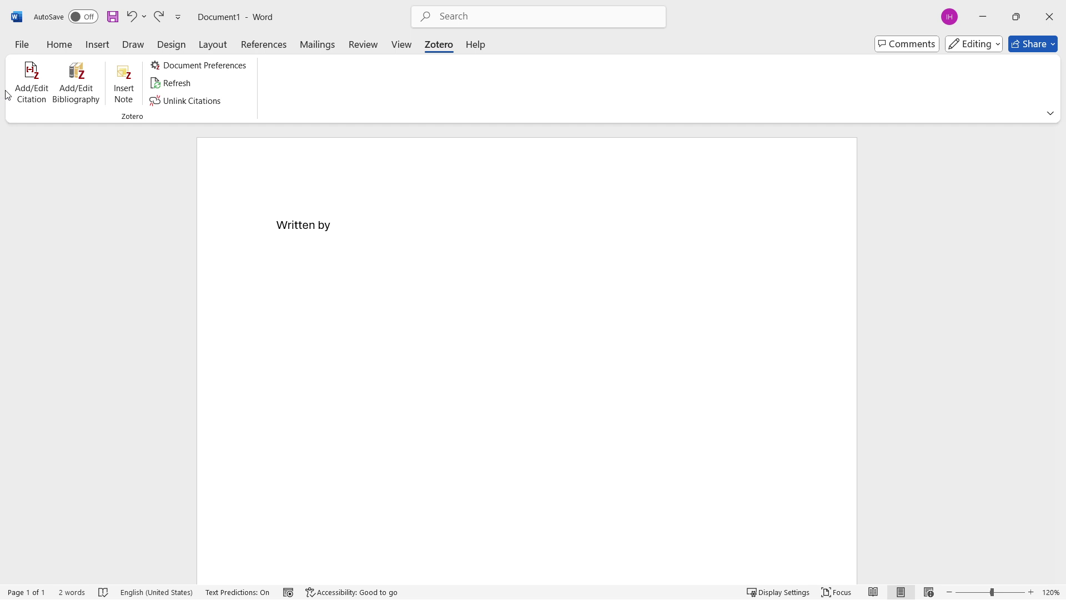
Insert the (Kellmann, 2010) citation directly after 'Written by'.
{"action": "left_click", "coordinate": [33, 98]}
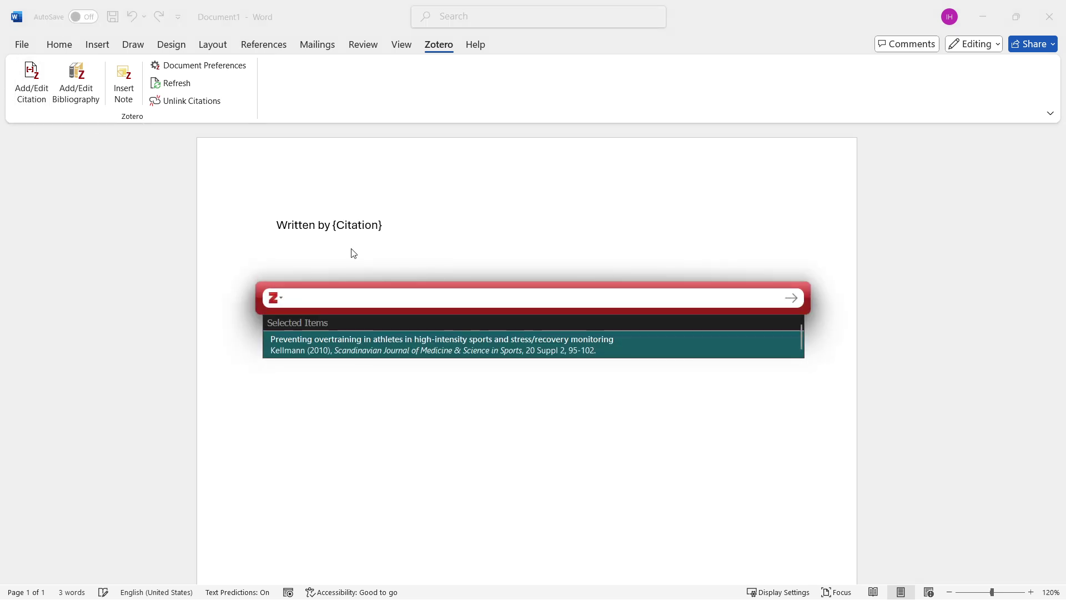
{"action": "left_click", "coordinate": [437, 349]}
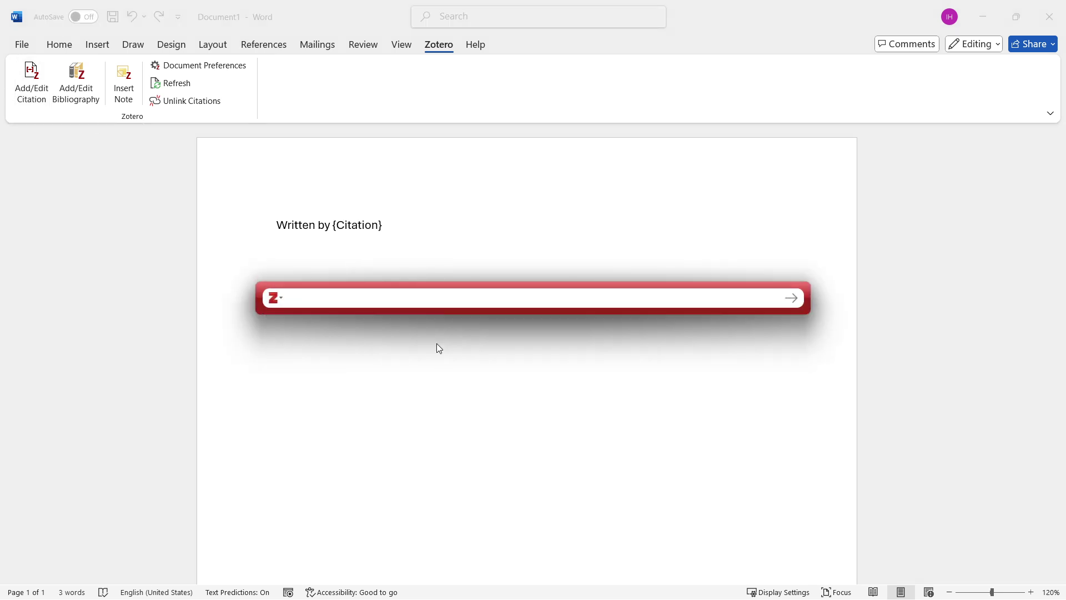
{"action": "left_click", "coordinate": [794, 299]}
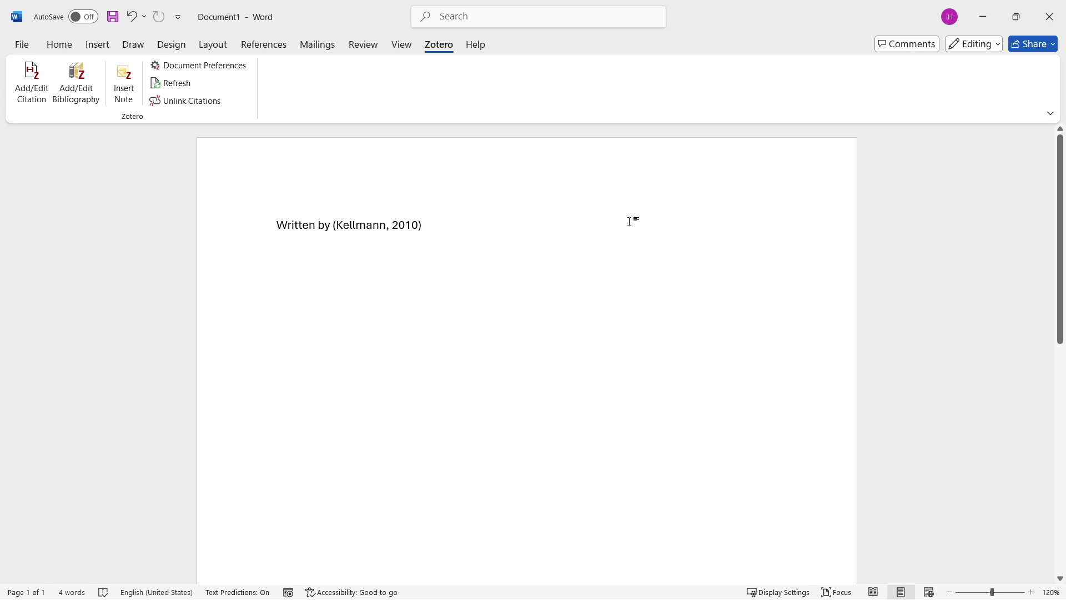
{"action": "type", "text": "."}
After the full stop, add another (Kellmann, 2010) citation via a 'sports' search.
{"action": "left_click", "coordinate": [42, 93]}
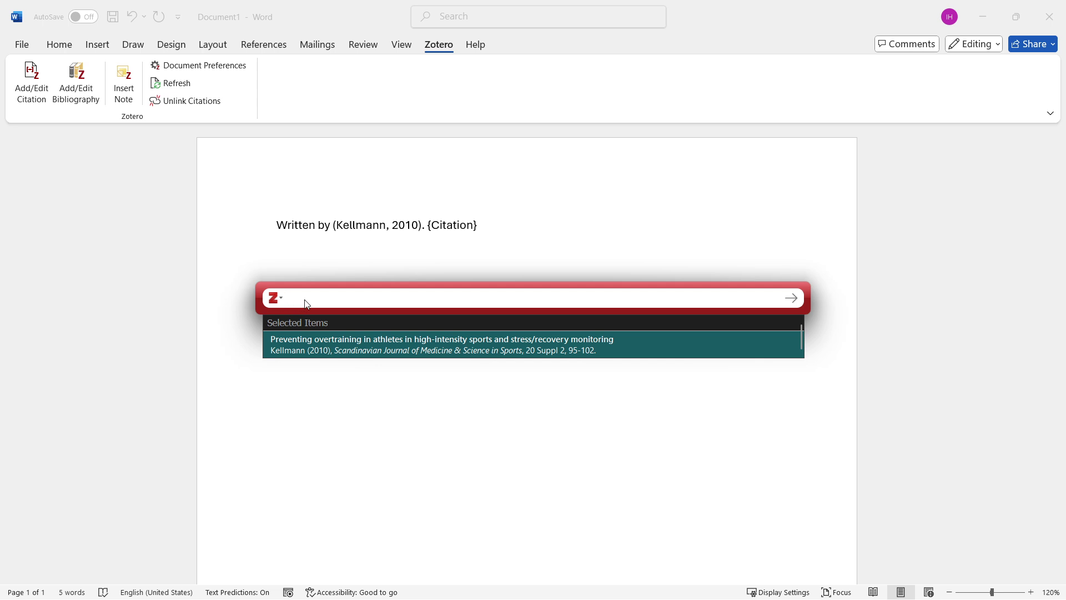
{"action": "type", "text": "a"}
{"action": "key", "text": "BackSpace"}
{"action": "type", "text": "sports"}
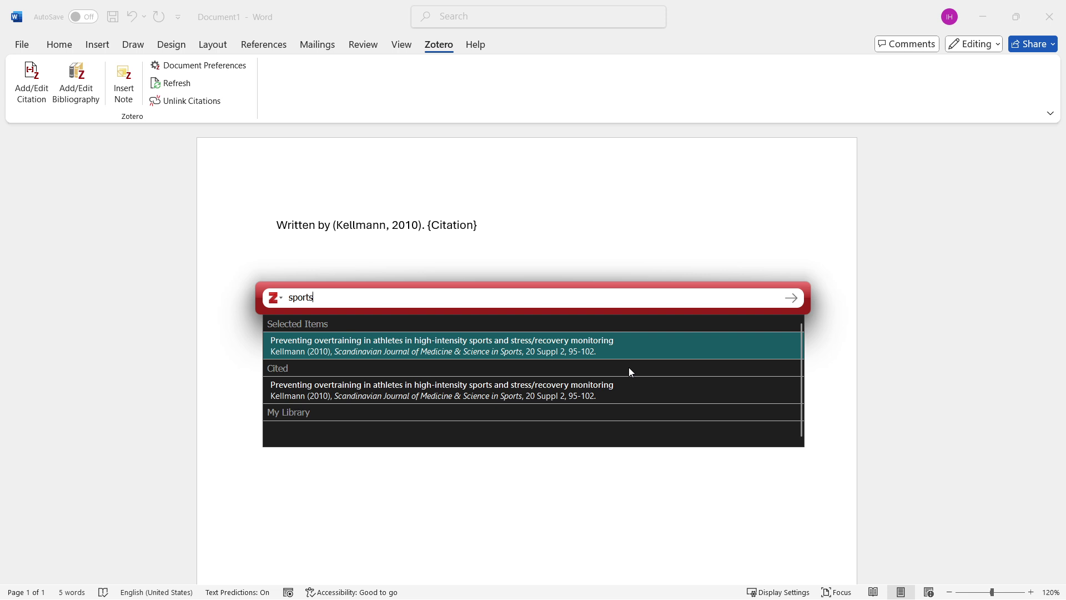
{"action": "left_click", "coordinate": [592, 385]}
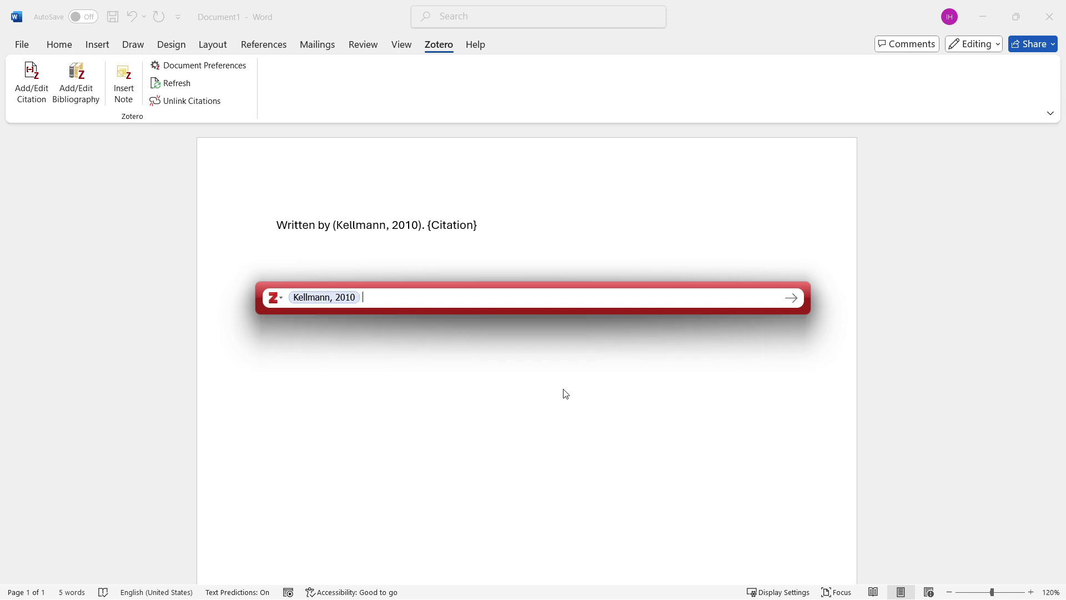
{"action": "left_click", "coordinate": [793, 298]}
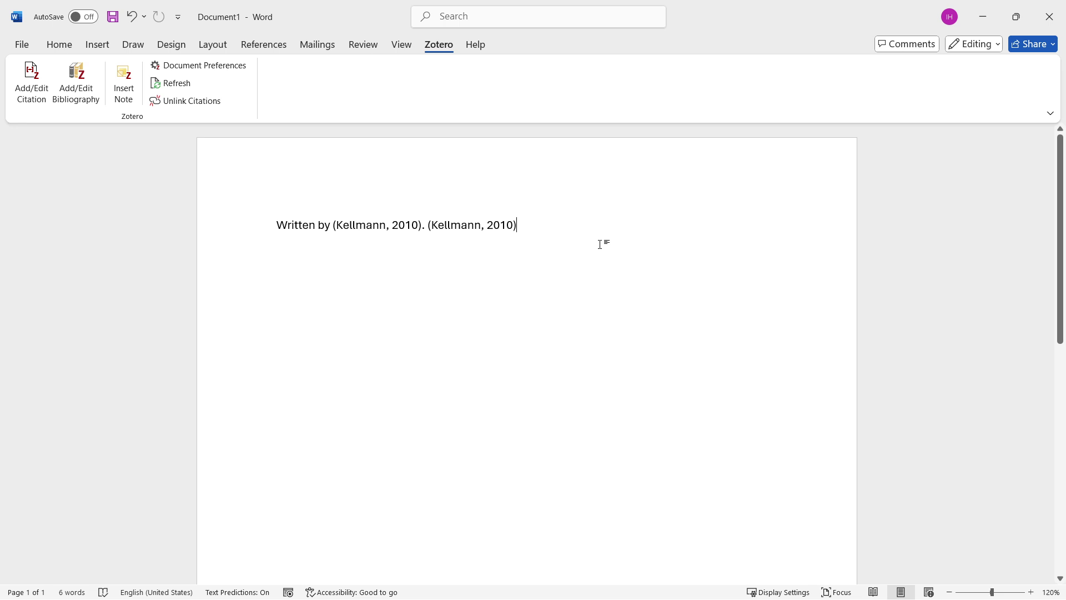
{"action": "left_click", "coordinate": [28, 77]}
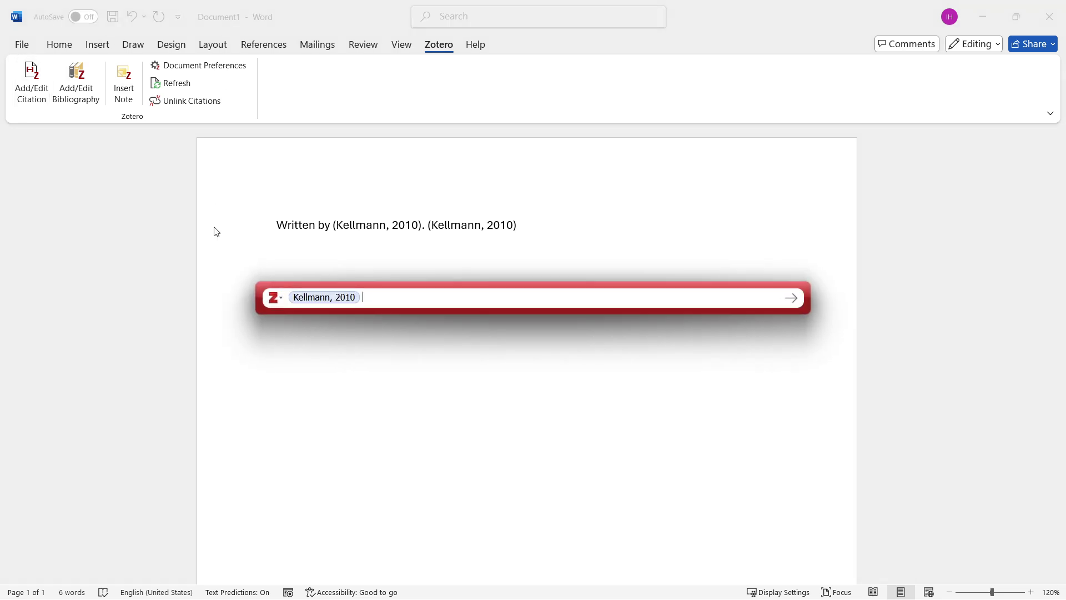
{"action": "left_click", "coordinate": [274, 297]}
{"action": "left_click", "coordinate": [316, 341]}
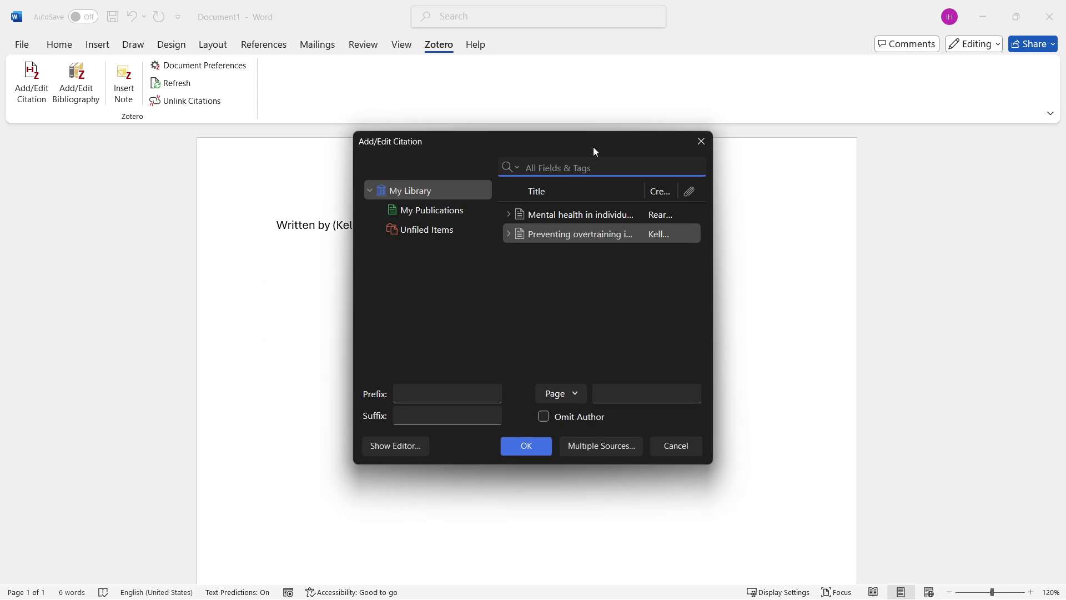
{"action": "left_click", "coordinate": [585, 246]}
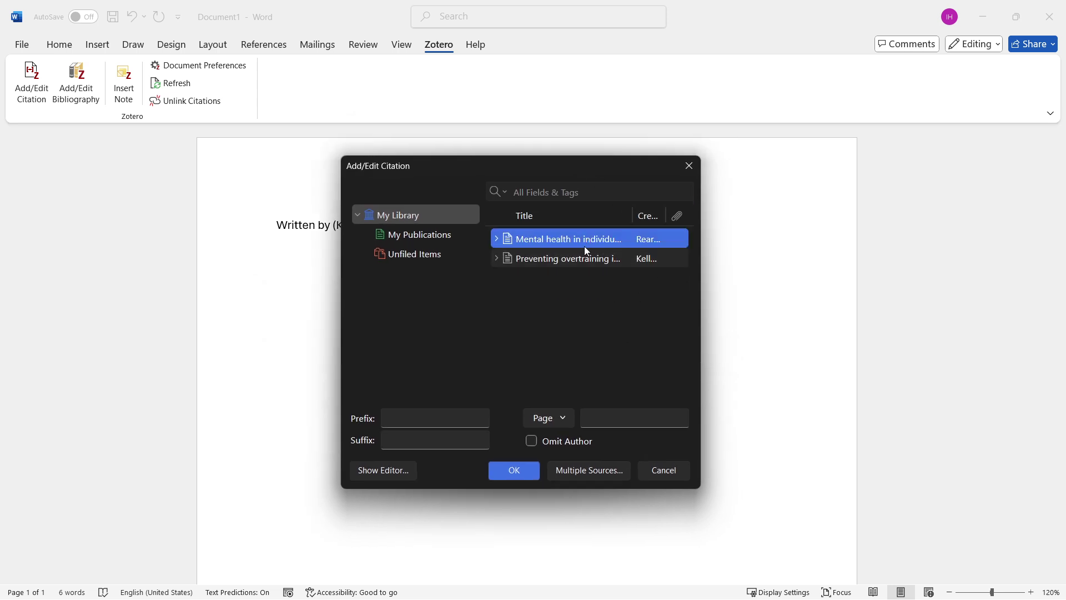
{"action": "left_click", "coordinate": [584, 259]}
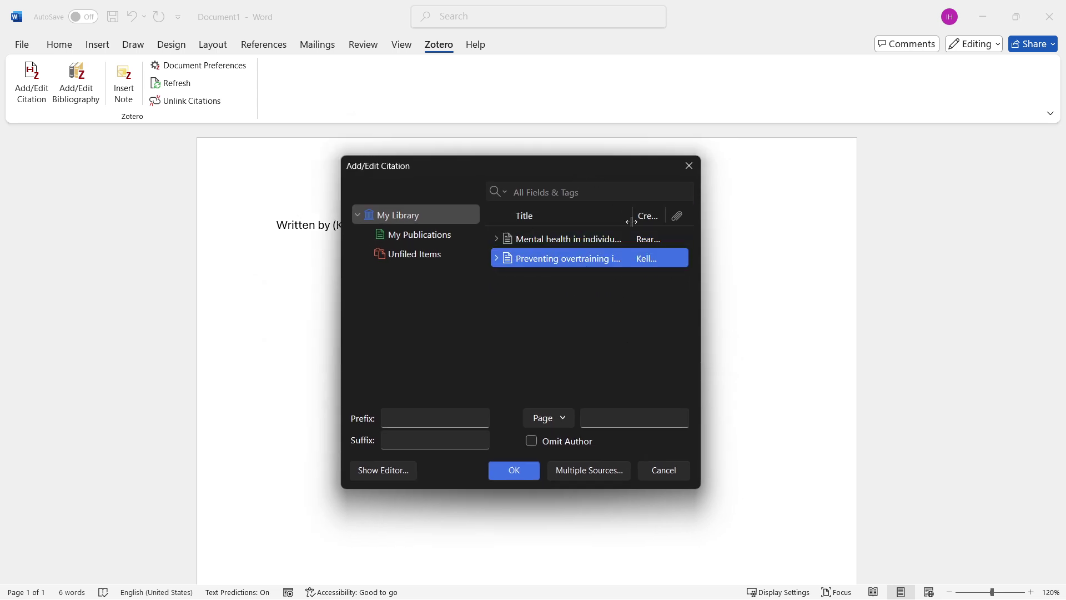
{"action": "left_click", "coordinate": [684, 170]}
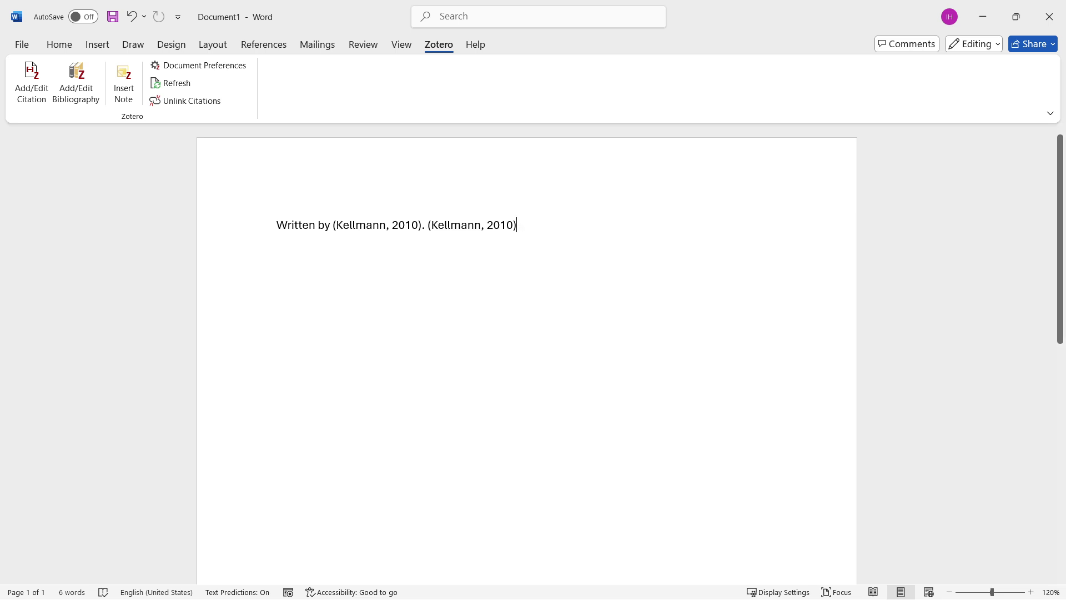
In a new paragraph below, insert the APA bibliography listing Kellmann 2010.
{"action": "key", "text": "Return"}
{"action": "left_click", "coordinate": [303, 317]}
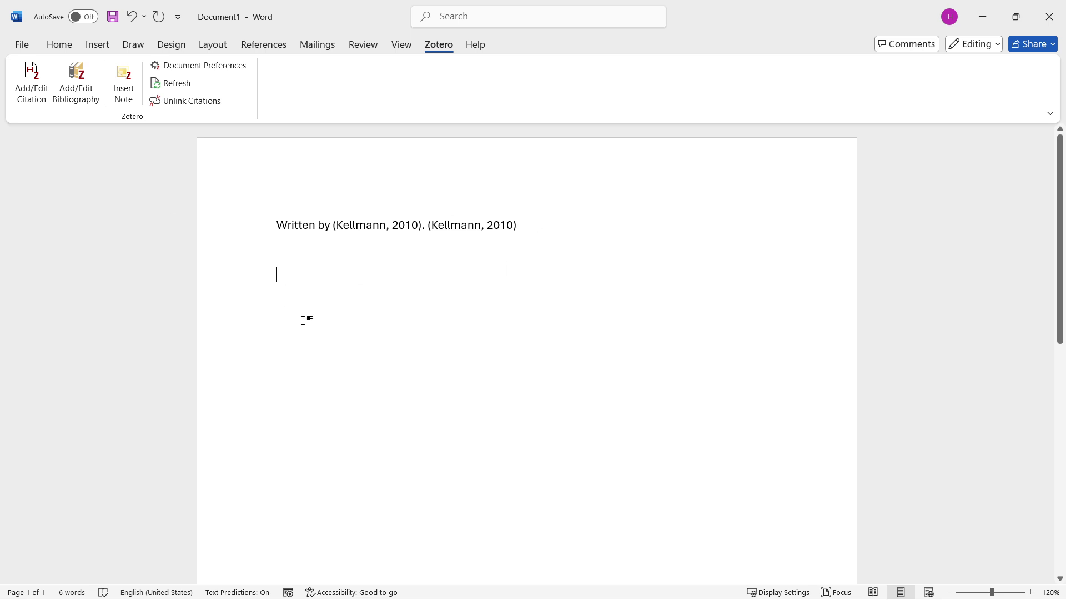
{"action": "left_click", "coordinate": [86, 87]}
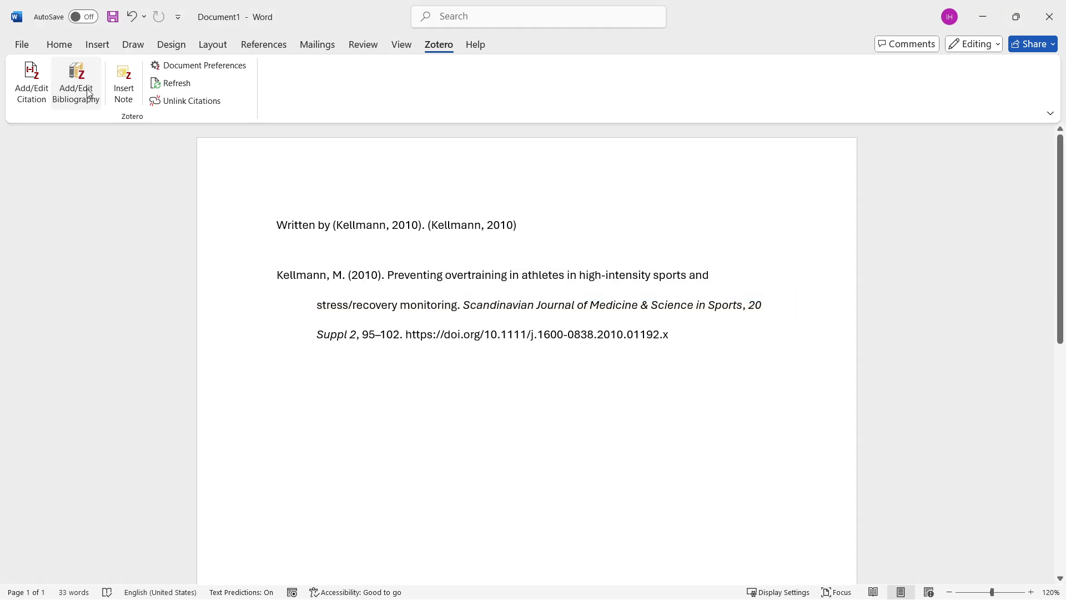